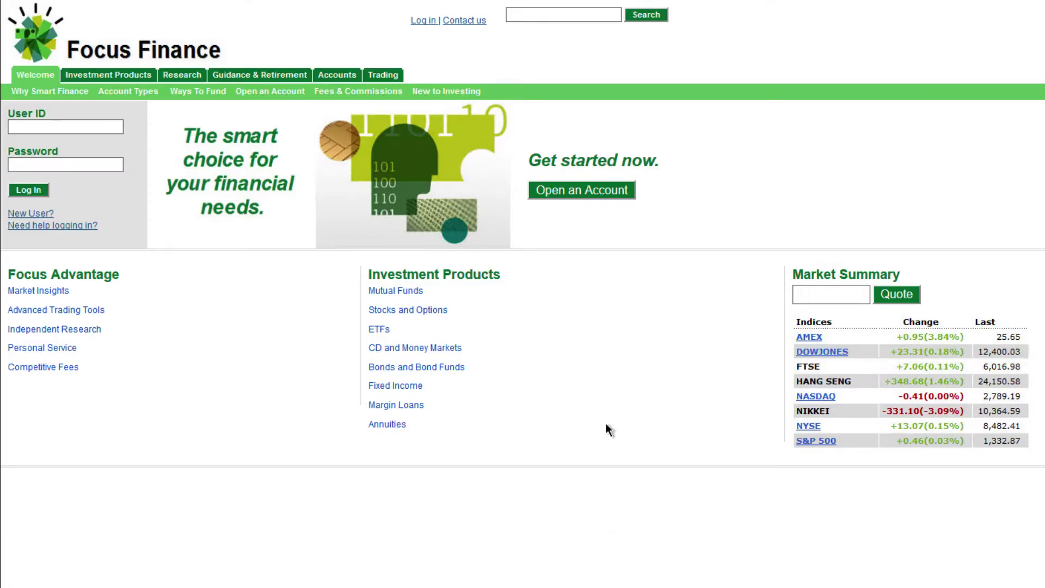
# Open the new account application, import the applicant's data, and advance to the Certification page
pyautogui.click(595, 188)
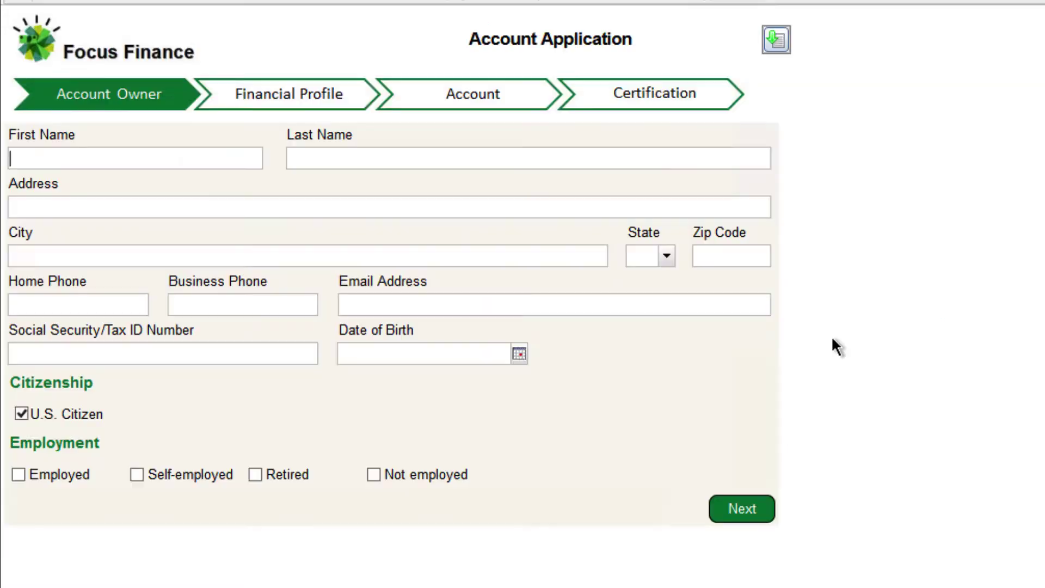
pyautogui.click(770, 41)
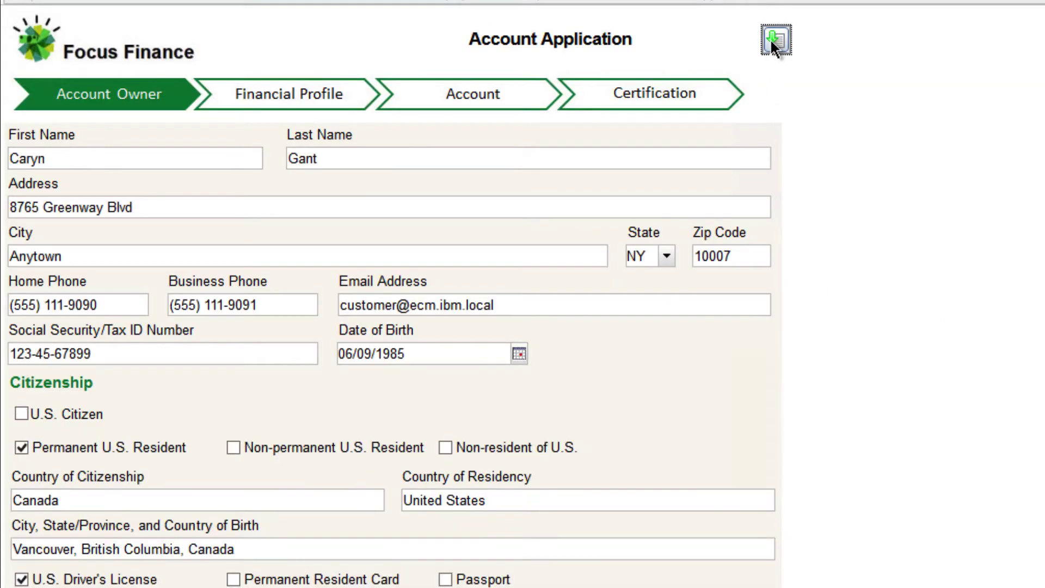
pyautogui.scroll(-5, 831, 198)
pyautogui.click(748, 569)
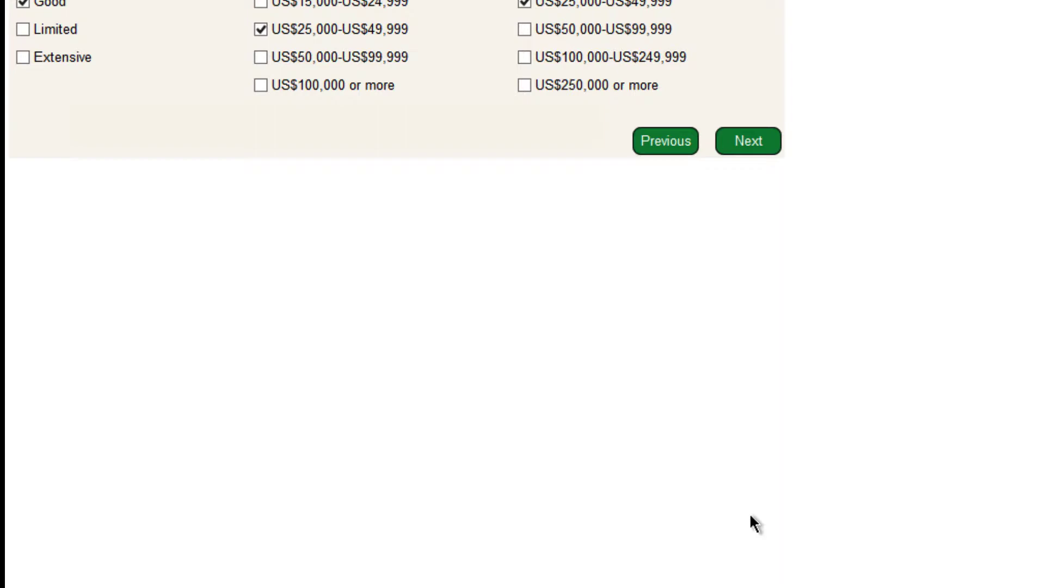
pyautogui.click(780, 473)
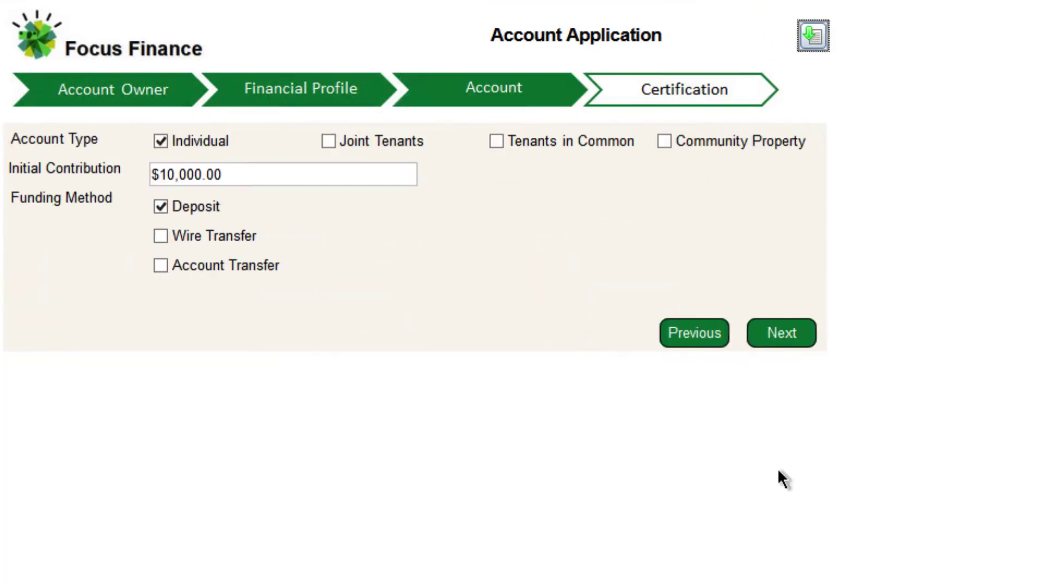
pyautogui.click(764, 330)
# Attach W-8BEN.pdf to the W-8BEN document requirement
pyautogui.click(651, 243)
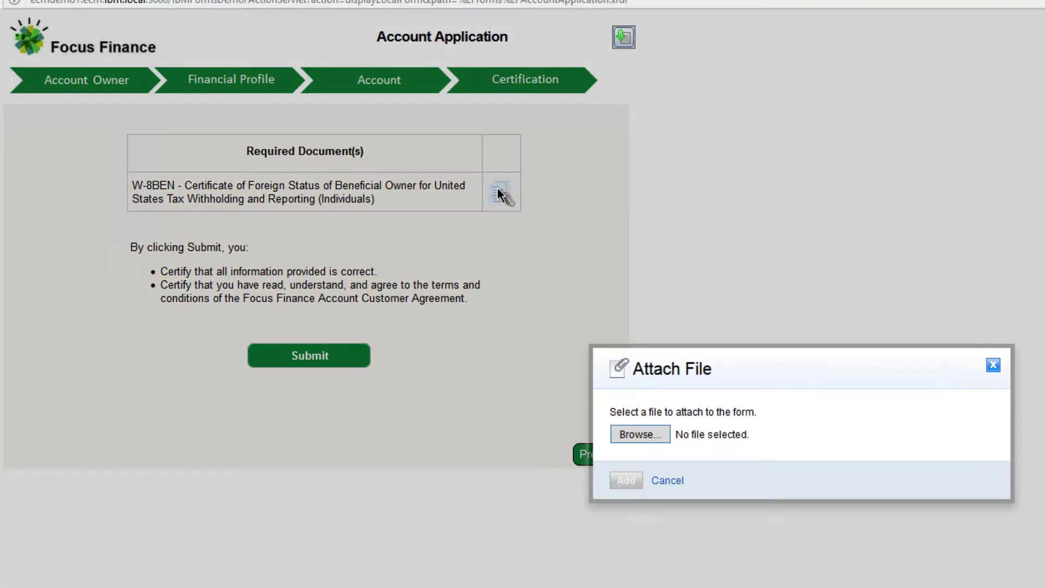
pyautogui.click(627, 432)
pyautogui.click(370, 138)
pyautogui.click(844, 348)
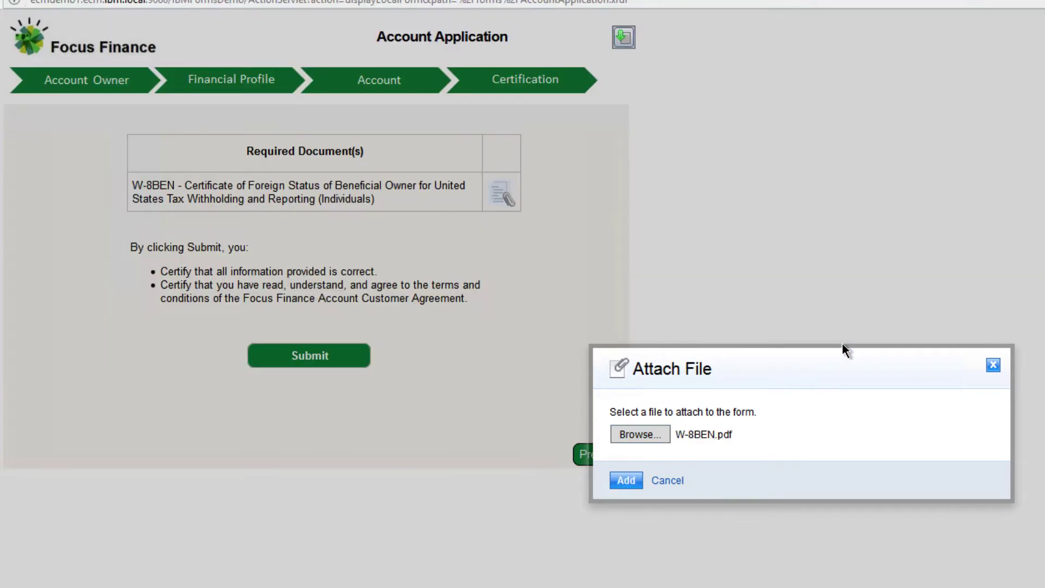
pyautogui.click(626, 481)
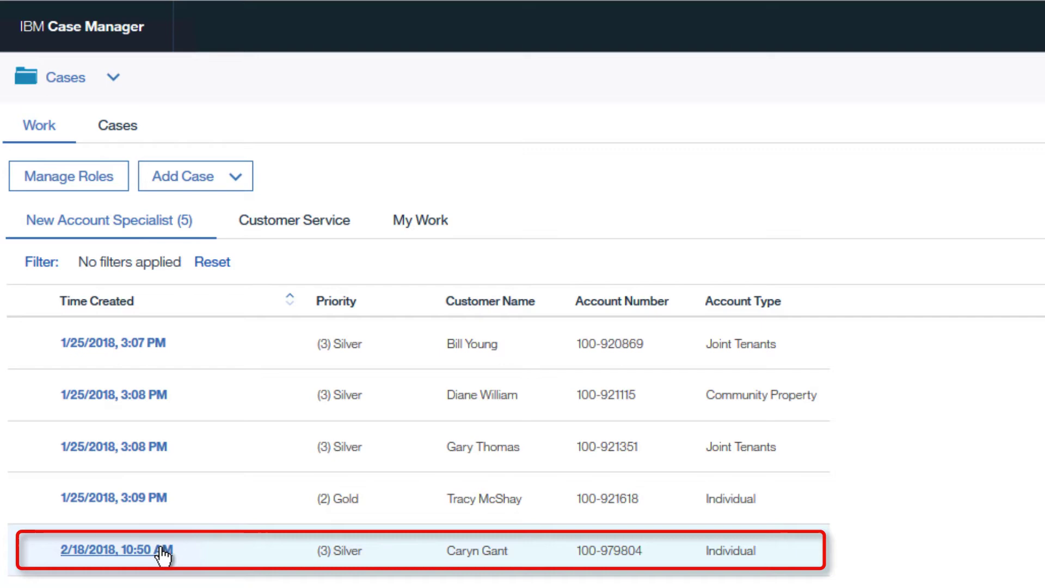
# Open the 2/18/2018 work item case and show its Tasks tab
pyautogui.click(163, 553)
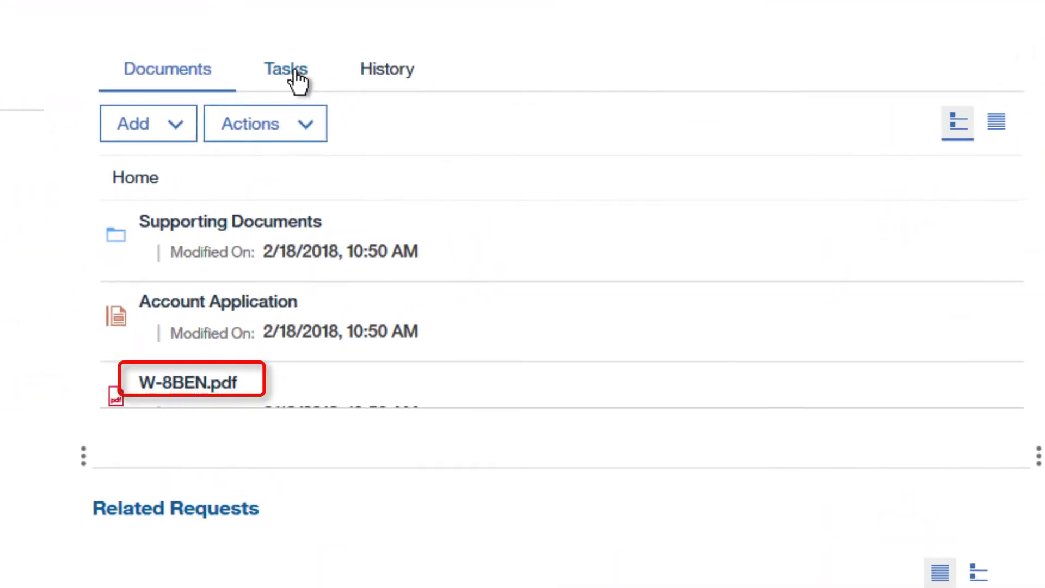
pyautogui.click(294, 72)
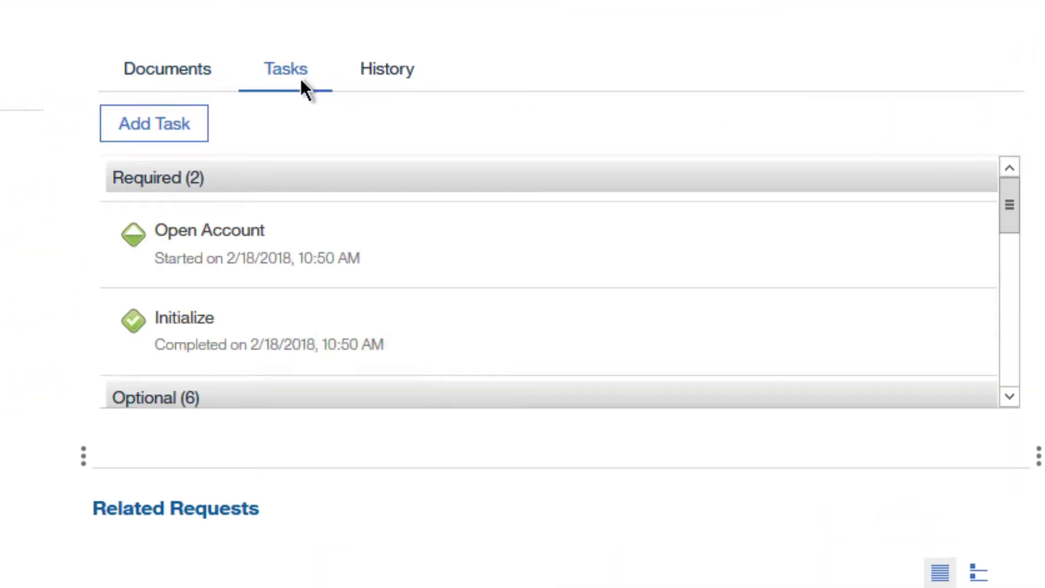
pyautogui.moveTo(1009, 217); pyautogui.dragTo(1029, 419)
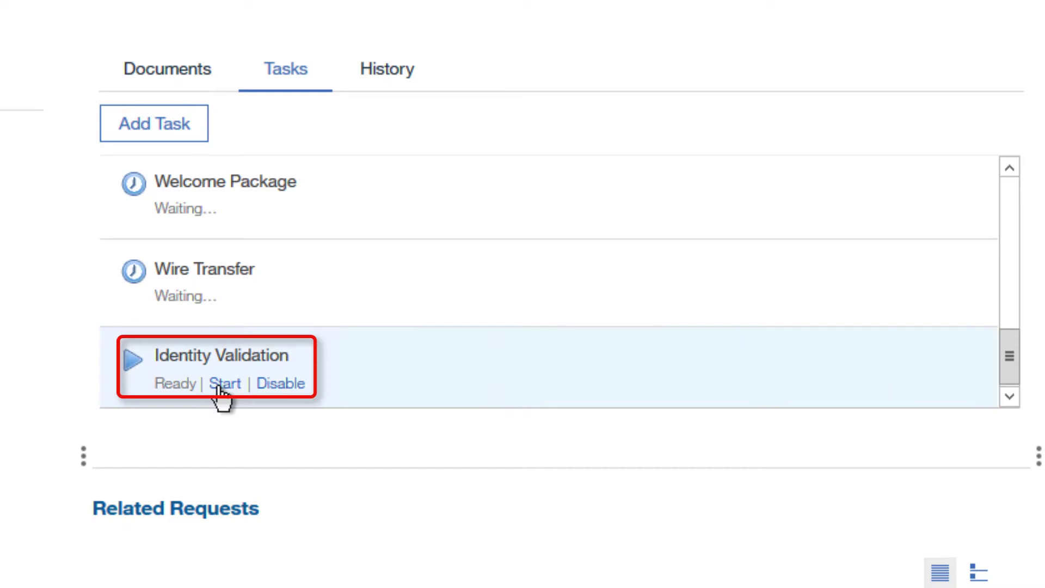
# Start the Identity Validation task and confirm with Yes
pyautogui.click(222, 384)
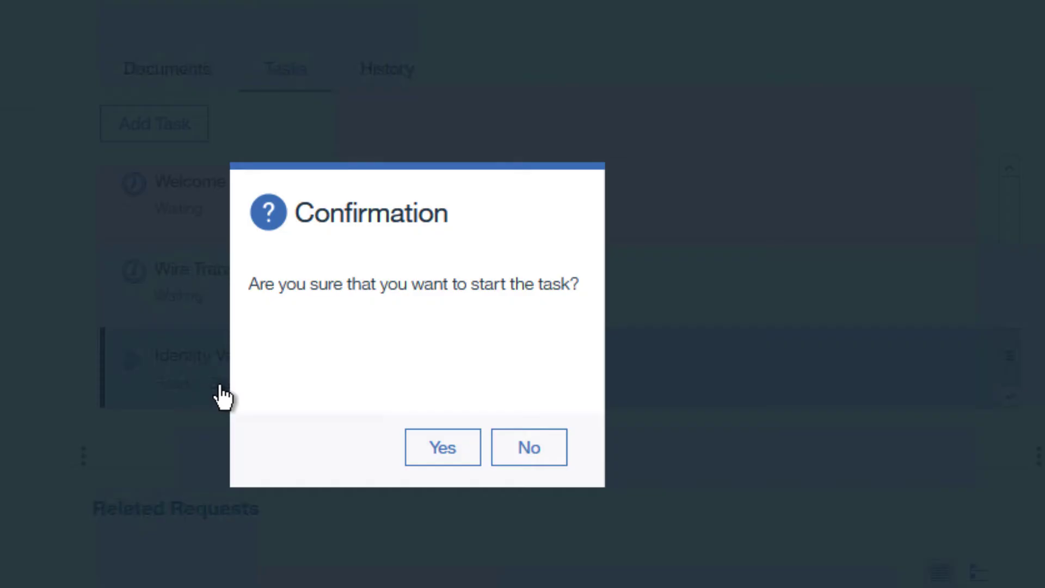
pyautogui.click(428, 450)
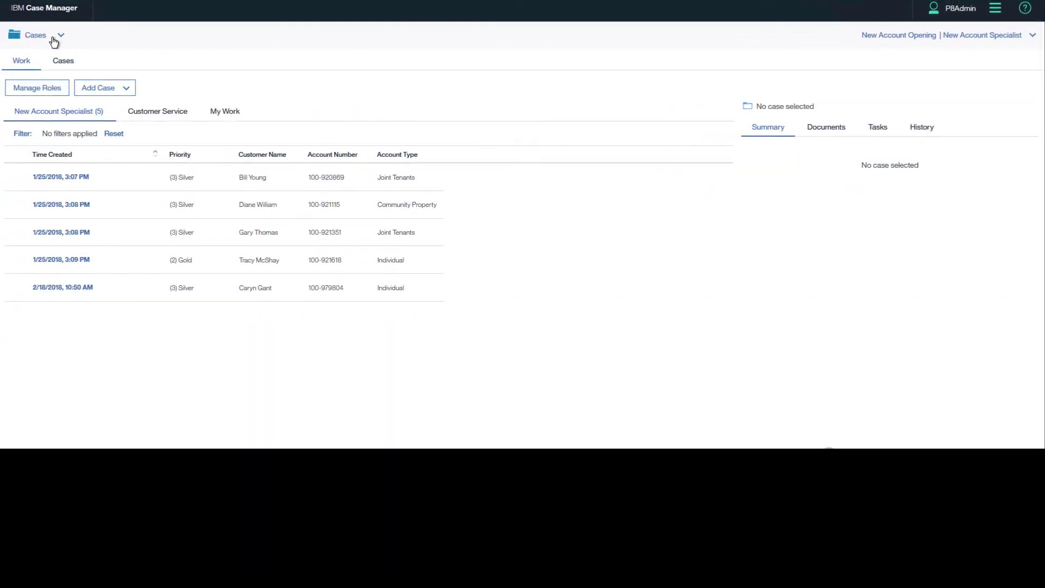
# Switch to the IBM BPM Work Dashboard and expand the fourth Verify Identity task
pyautogui.click(54, 43)
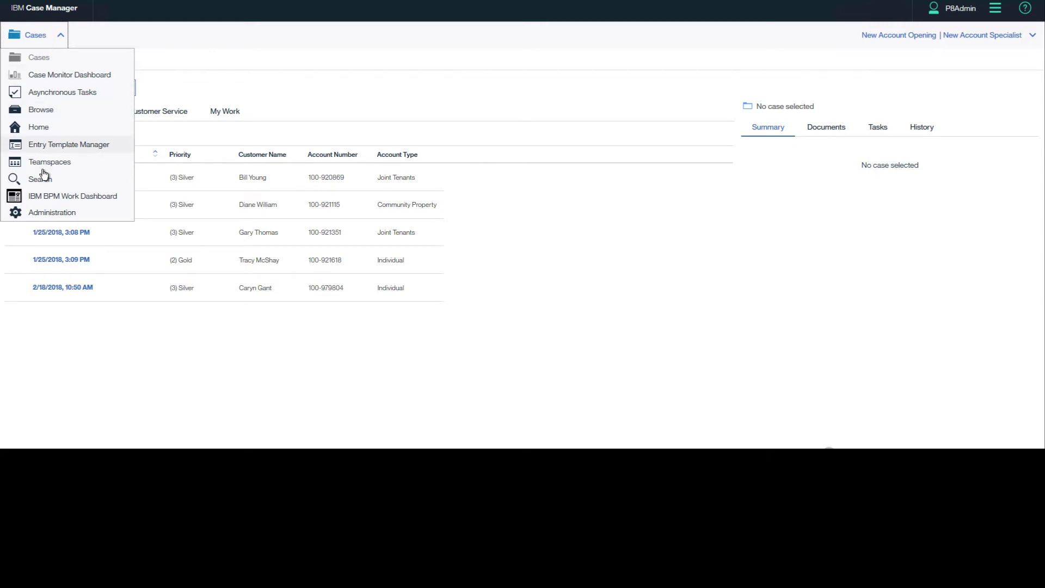
pyautogui.click(42, 200)
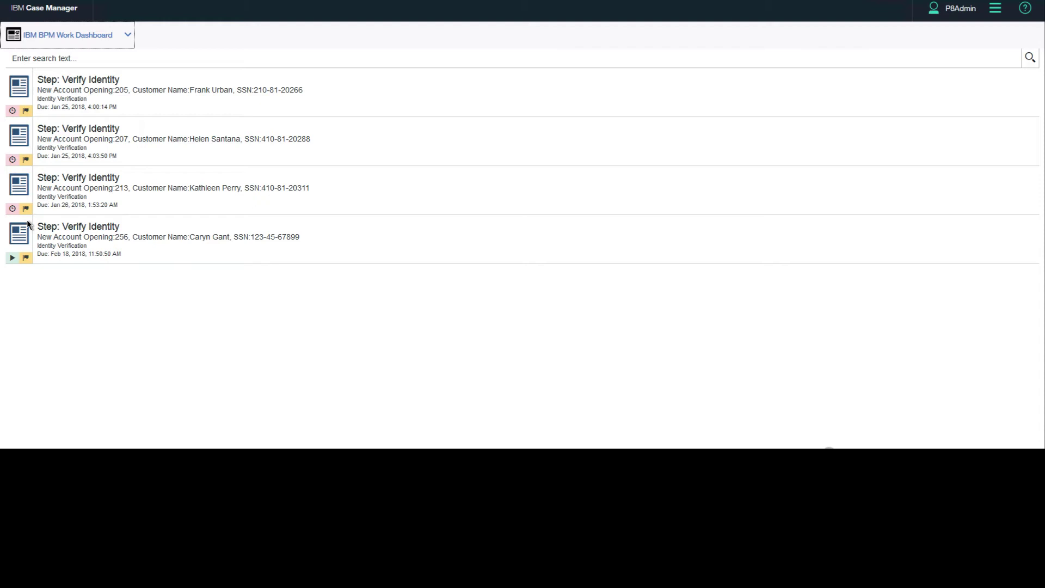
pyautogui.click(18, 236)
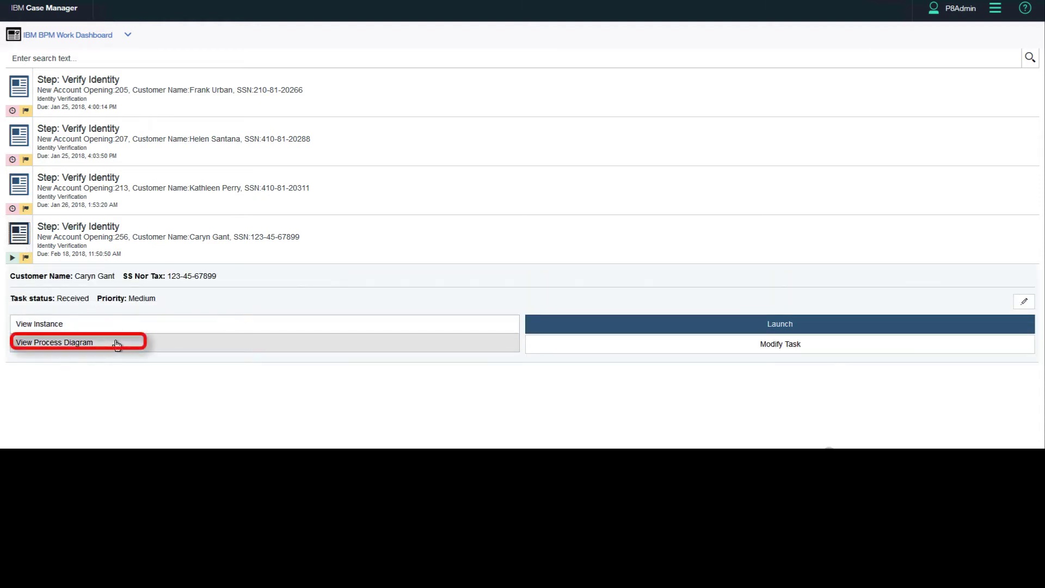
pyautogui.click(116, 344)
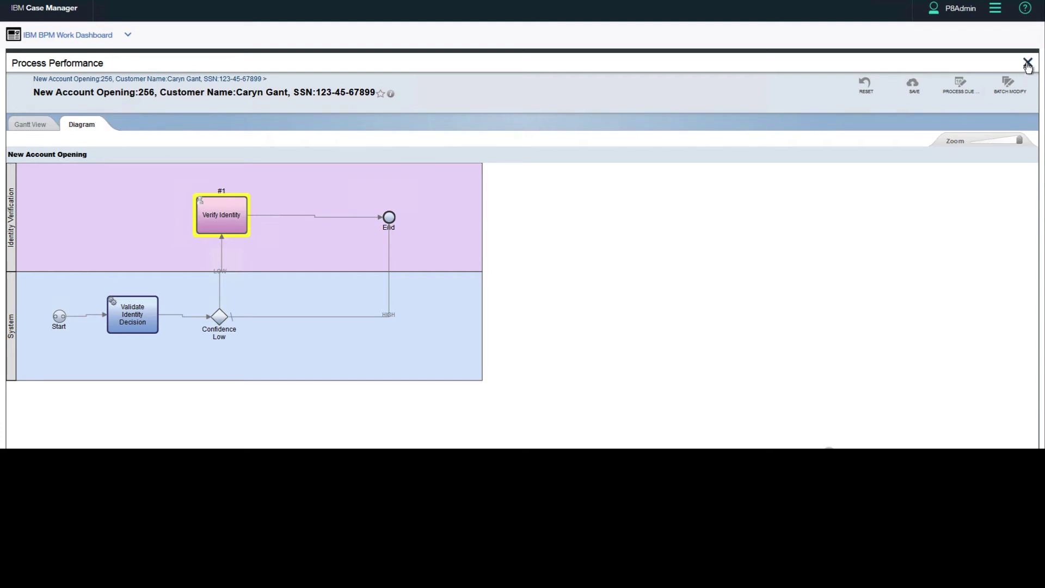
pyautogui.click(1027, 63)
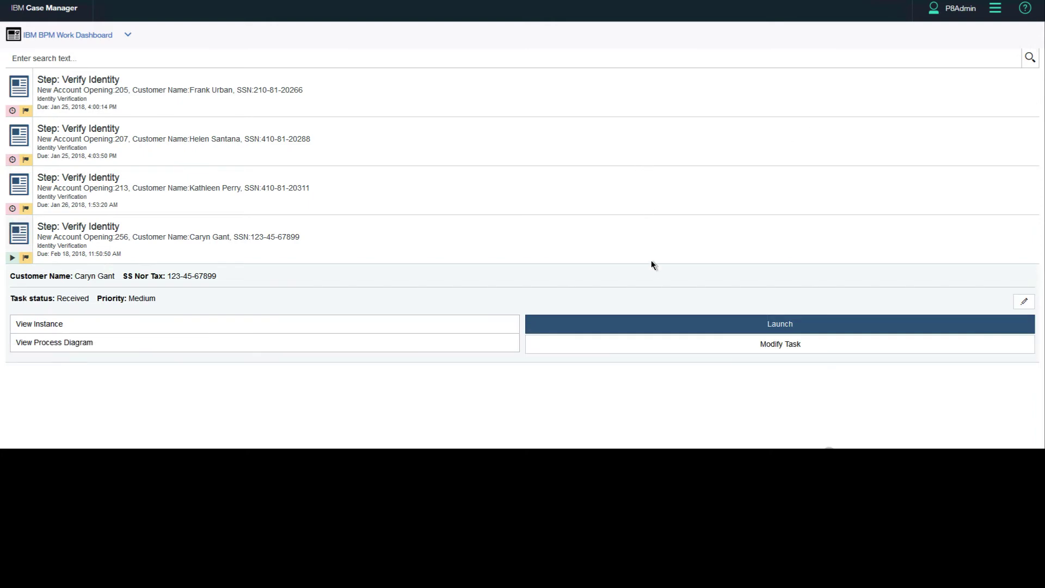
pyautogui.click(647, 325)
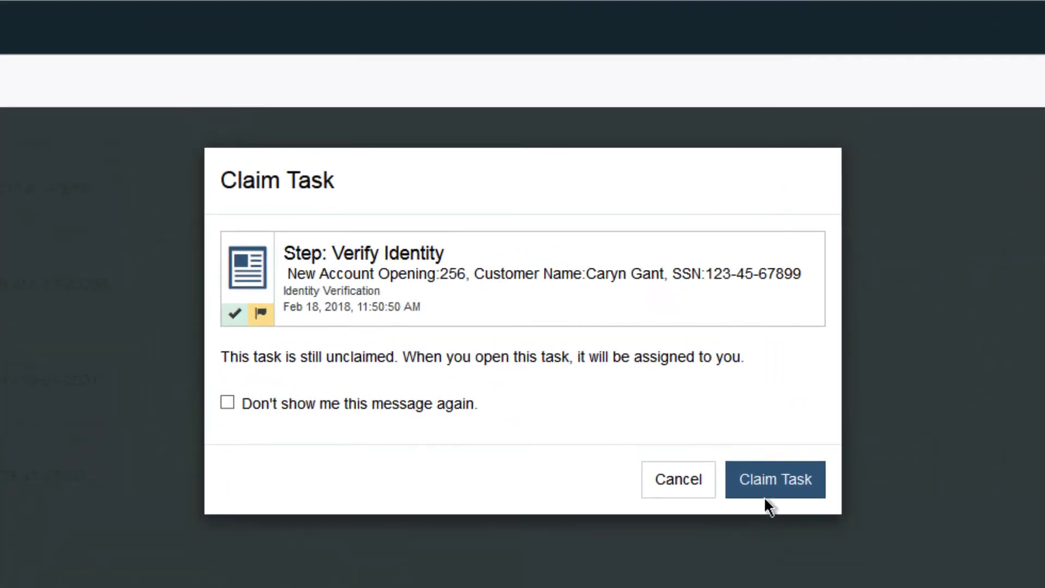
pyautogui.click(766, 490)
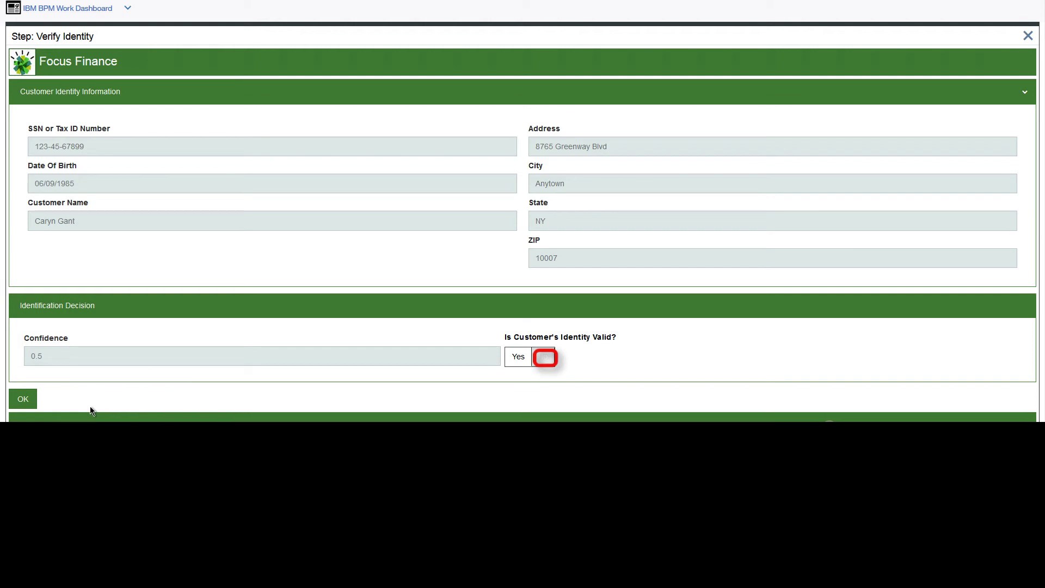
pyautogui.click(25, 399)
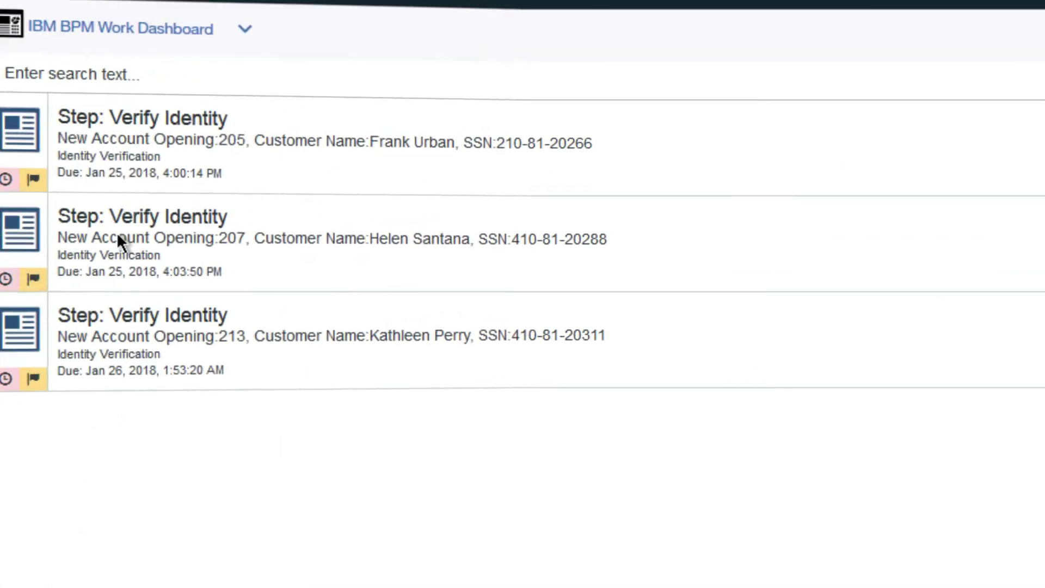
# Return to the Cases work list, open the 2/18/2018 case, and show its Tasks tab
pyautogui.click(131, 38)
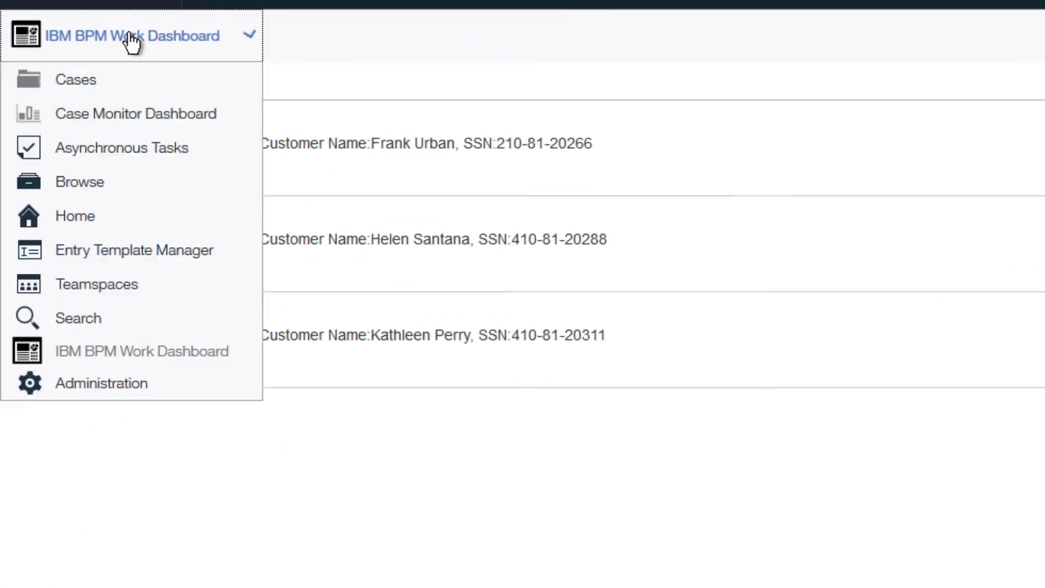
pyautogui.click(105, 79)
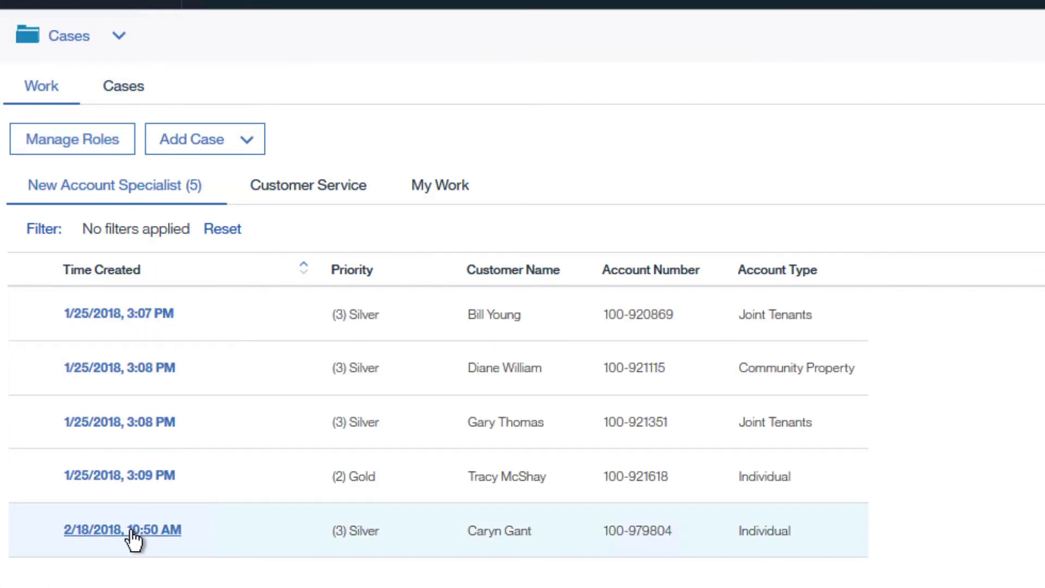
pyautogui.click(134, 532)
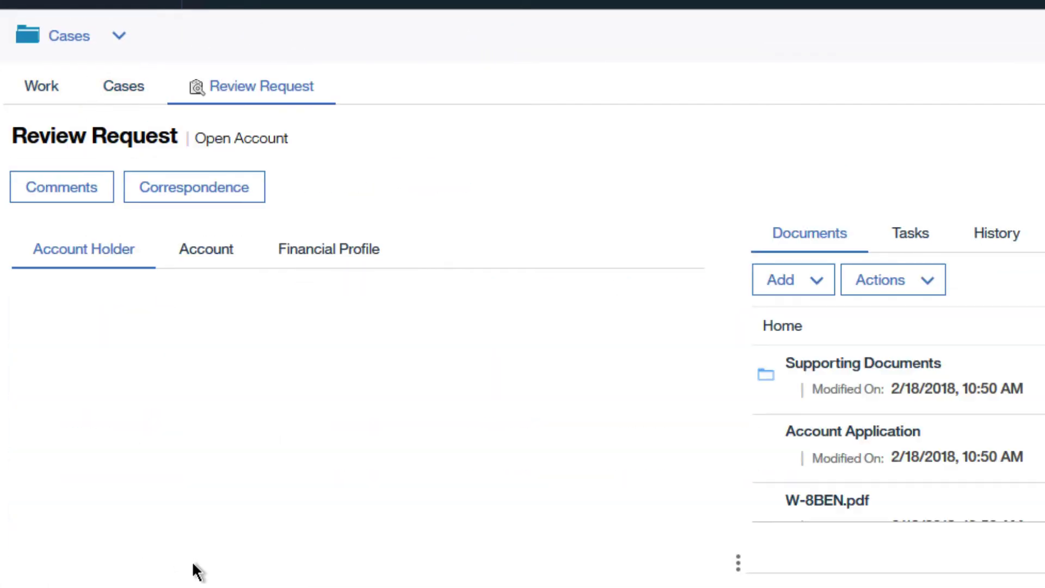
pyautogui.click(907, 235)
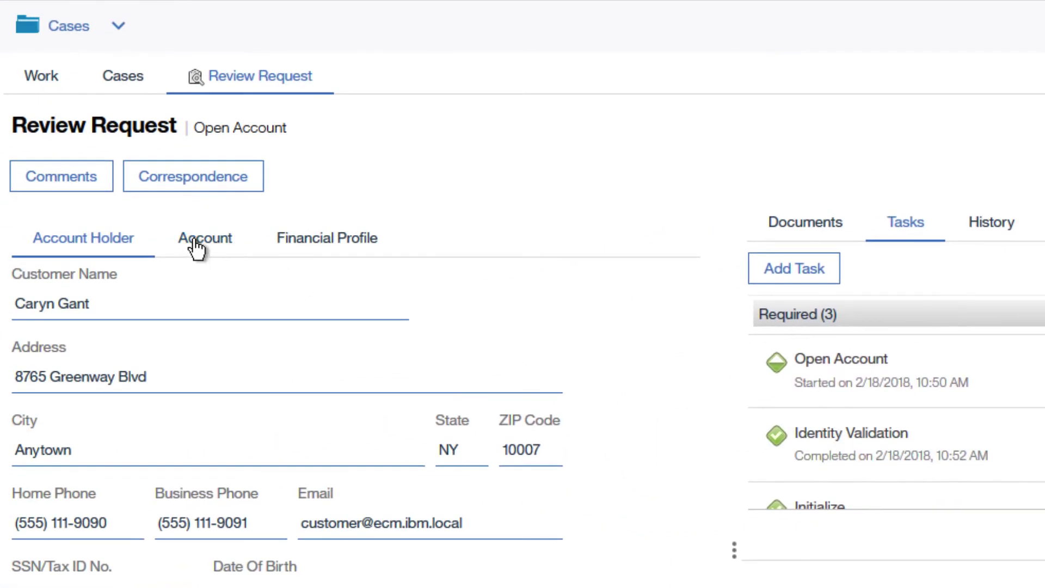
# Show the Account tab, where Validated reads false
pyautogui.click(196, 240)
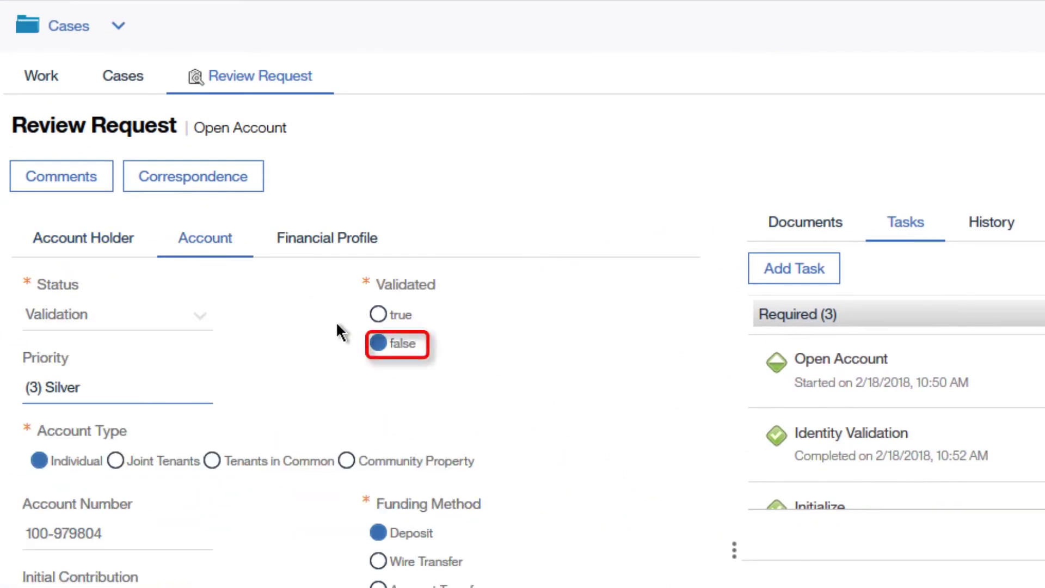